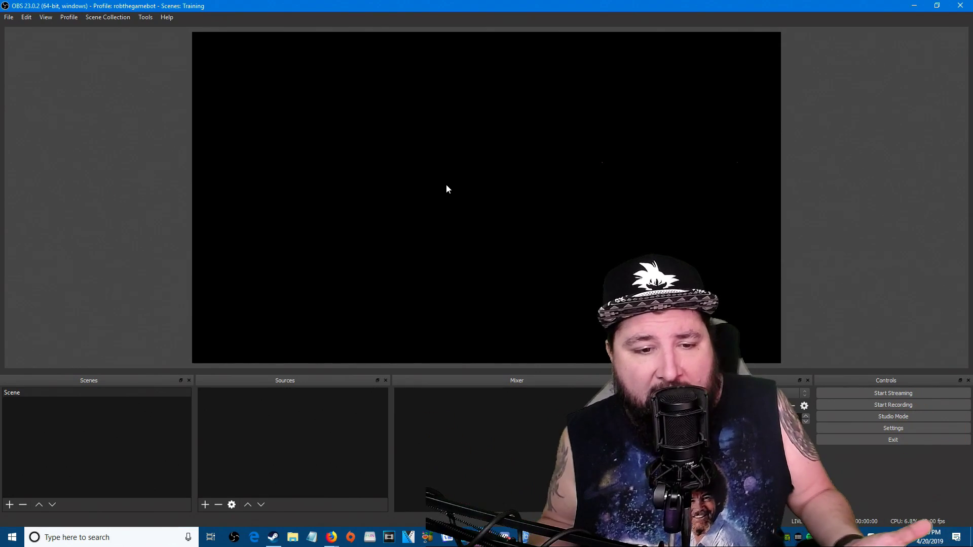
- Rename the default 'Scene' in the Scenes dock to 'Effect - Dank Mode'
{"action": "right_click", "coordinate": [27, 393]}
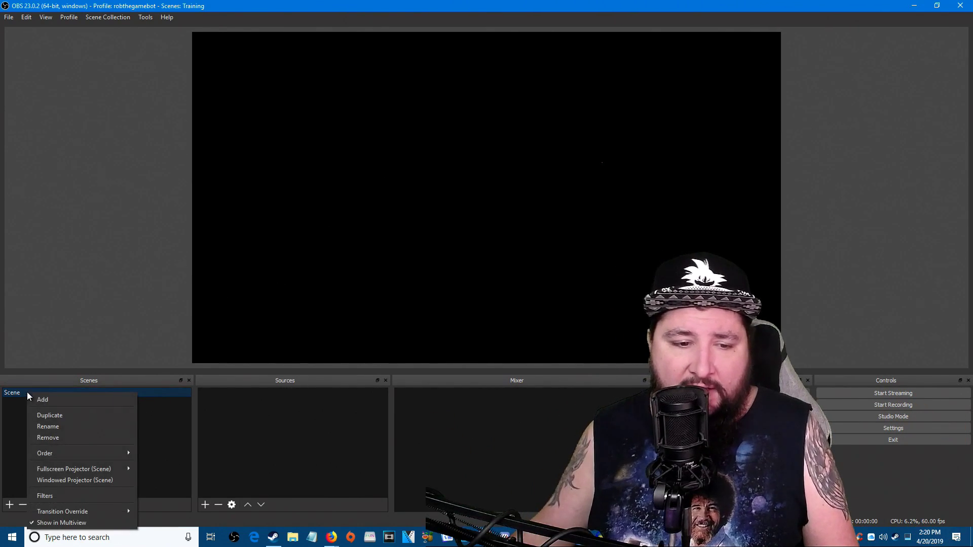
{"action": "left_click", "coordinate": [76, 427]}
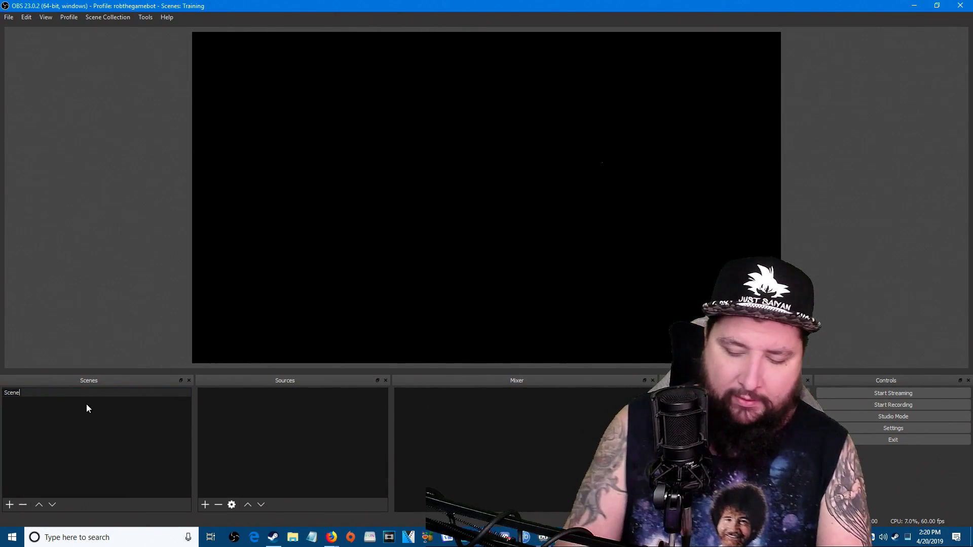
{"action": "key", "text": "BackSpace"}
{"action": "key", "text": "BackSpace"}
{"action": "key", "text": "BackSpace"}
{"action": "key", "text": "BackSpace"}
{"action": "key", "text": "BackSpace"}
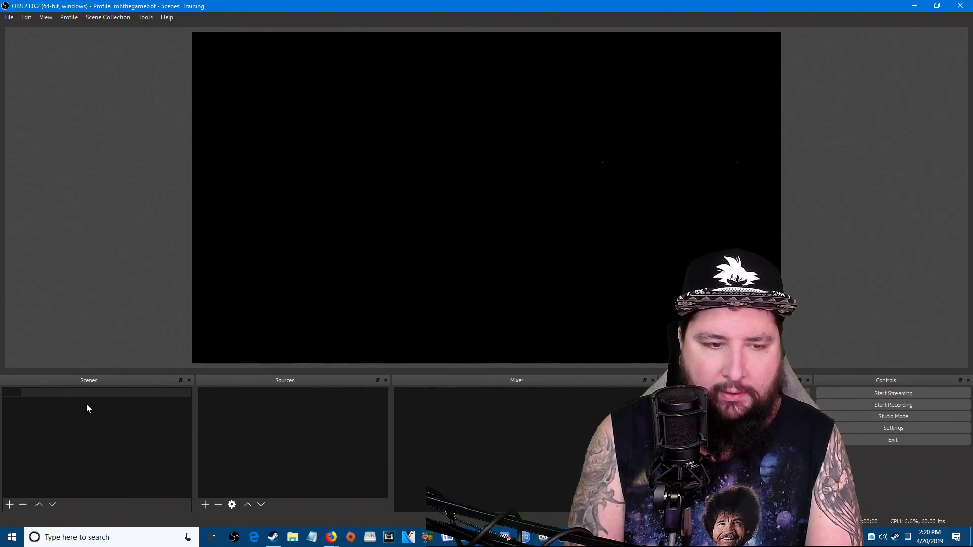
{"action": "type", "text": "Effect =-"}
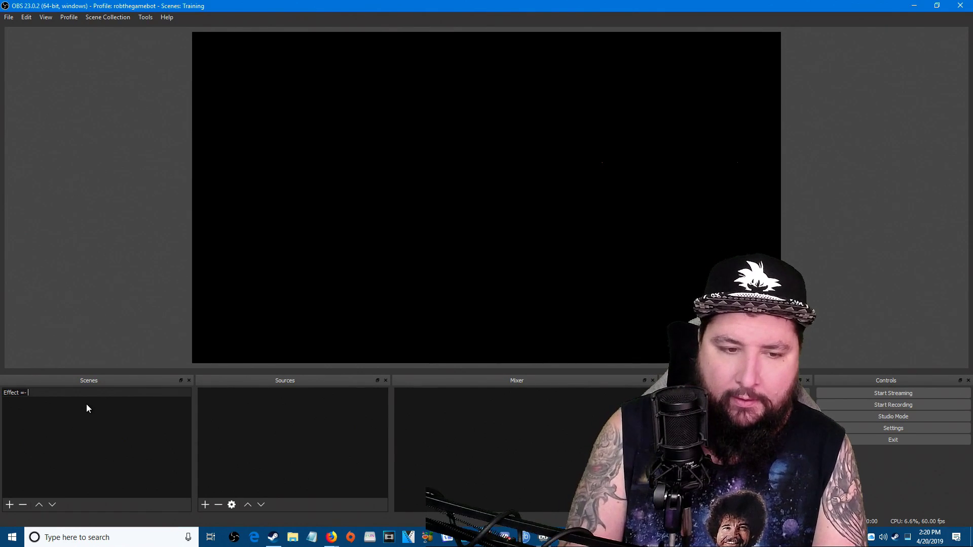
{"action": "key", "text": "BackSpace"}
{"action": "key", "text": "BackSpace"}
{"action": "type", "text": "- Dank"}
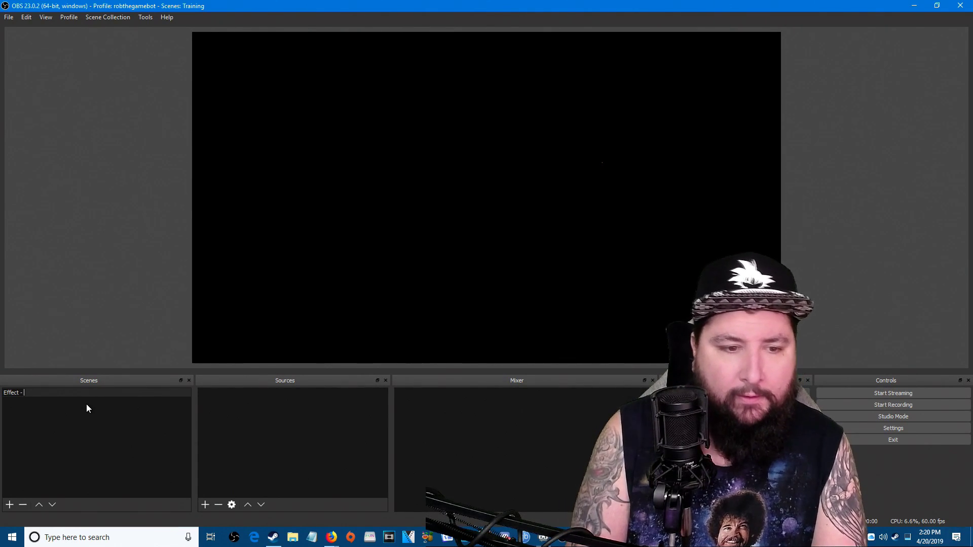
{"action": "type", "text": " Mode"}
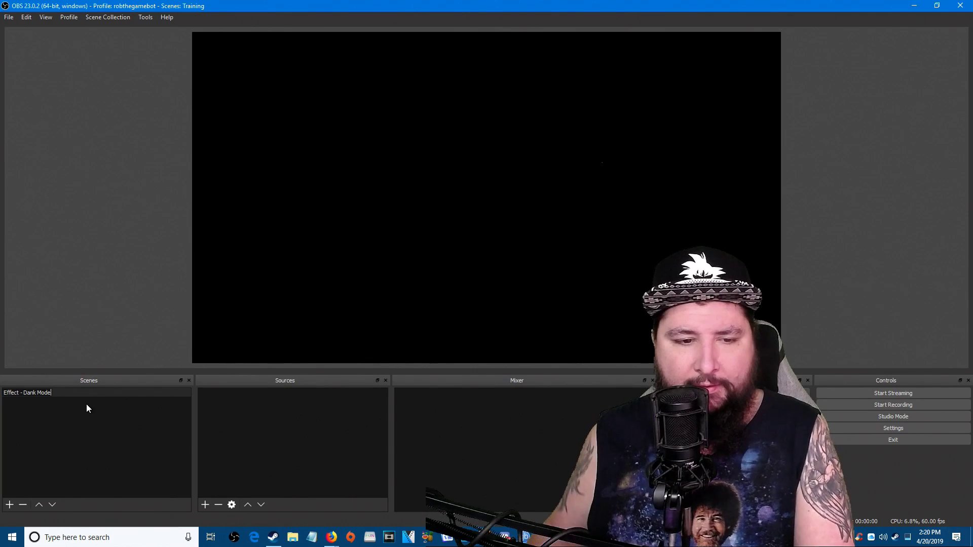
{"action": "key", "text": "Return"}
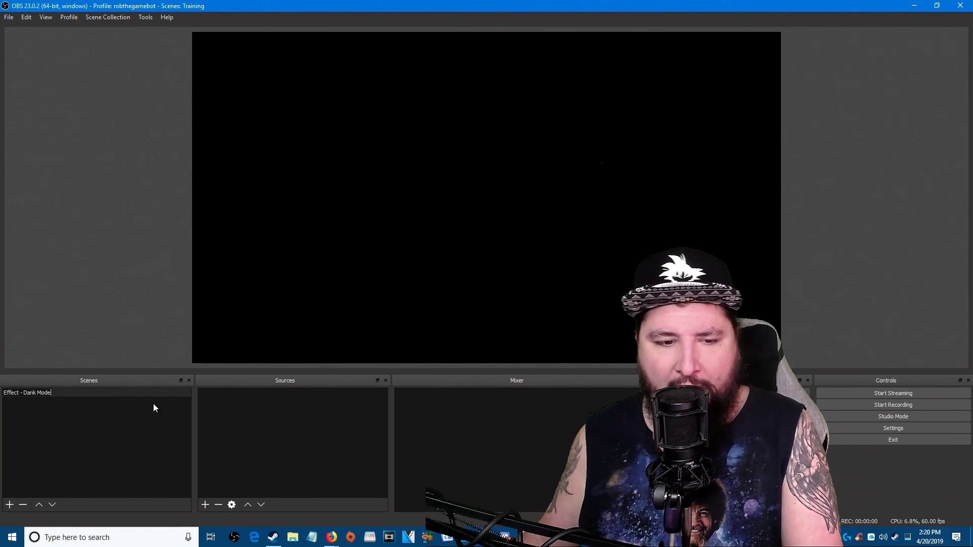
{"action": "left_click", "coordinate": [202, 414]}
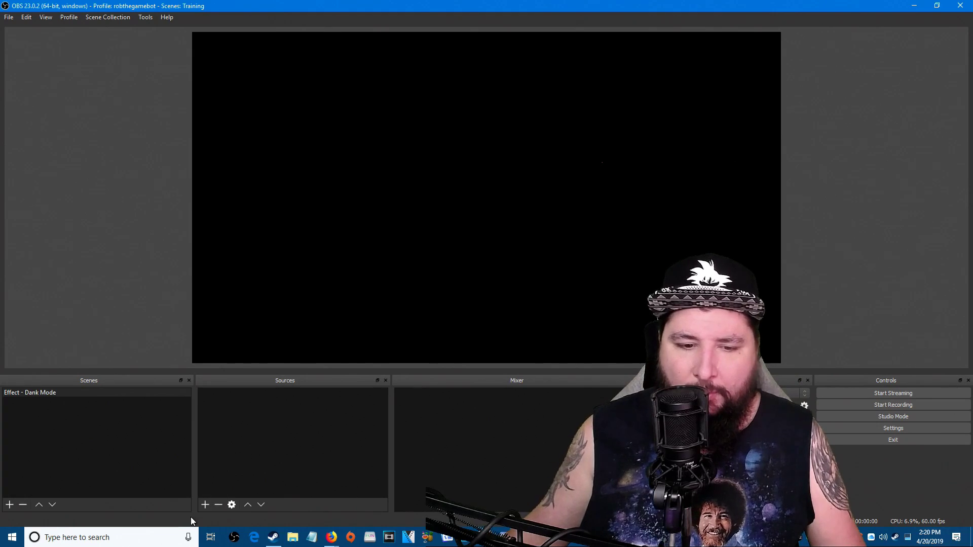
- Add a new Video Capture Device source named 'My Face Cam'
{"action": "left_click", "coordinate": [203, 504]}
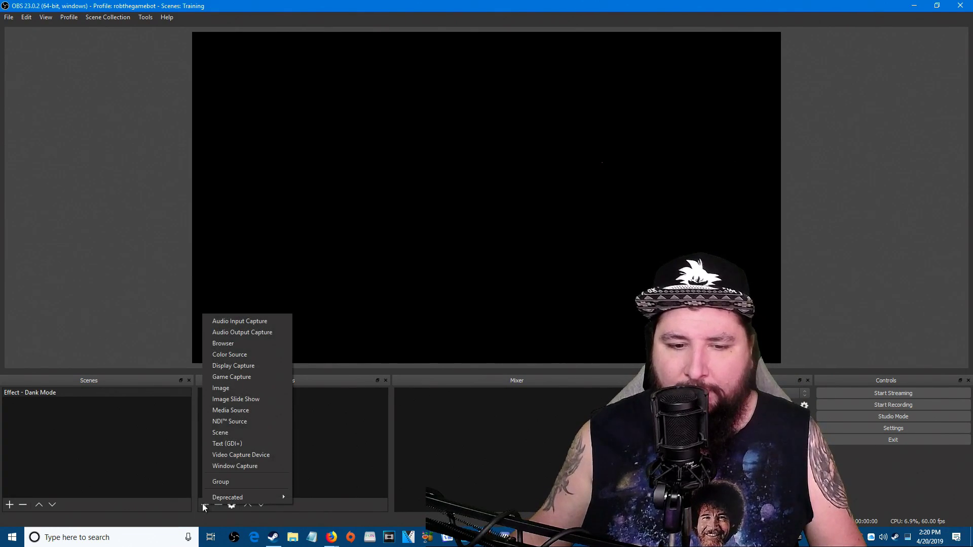
{"action": "left_click", "coordinate": [244, 455]}
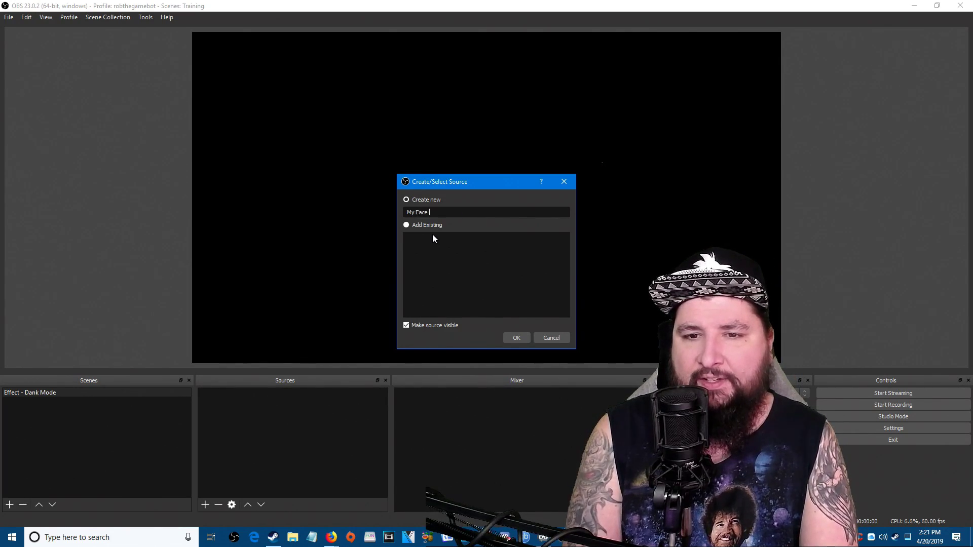
{"action": "type", "text": "My Face Cam"}
{"action": "key", "text": "Return"}
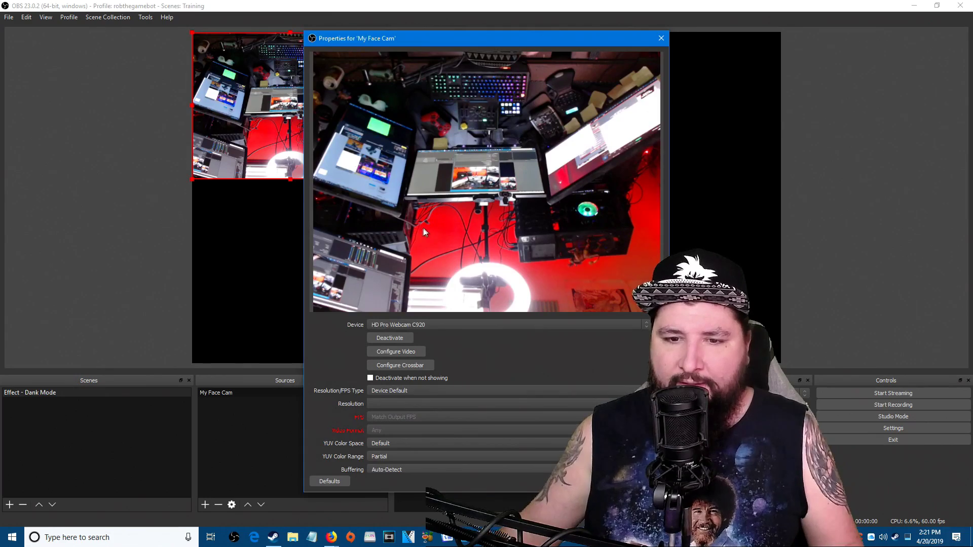
- Set My Face Cam to the HD Pro Webcam C920 at custom 1920x1080 in MJPEG format
{"action": "left_click", "coordinate": [433, 324]}
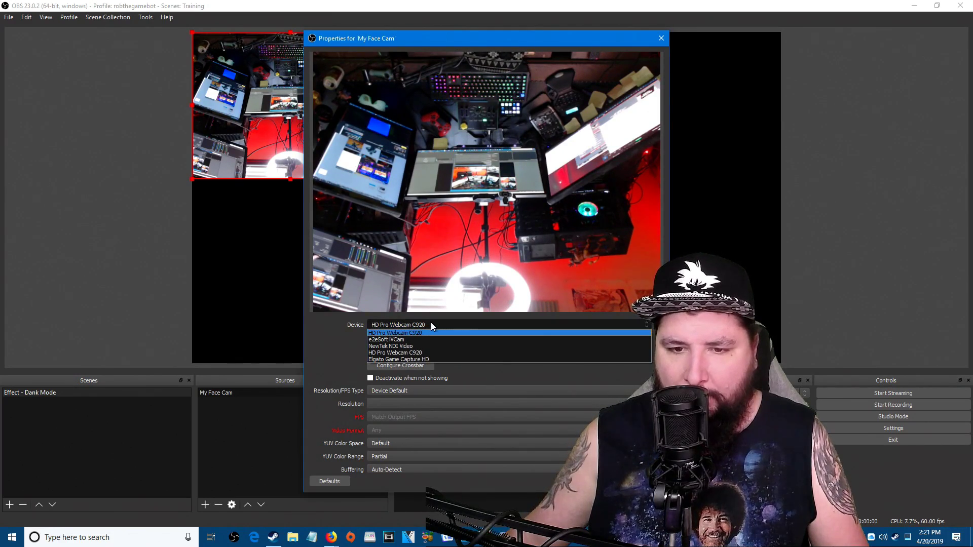
{"action": "left_click", "coordinate": [421, 353]}
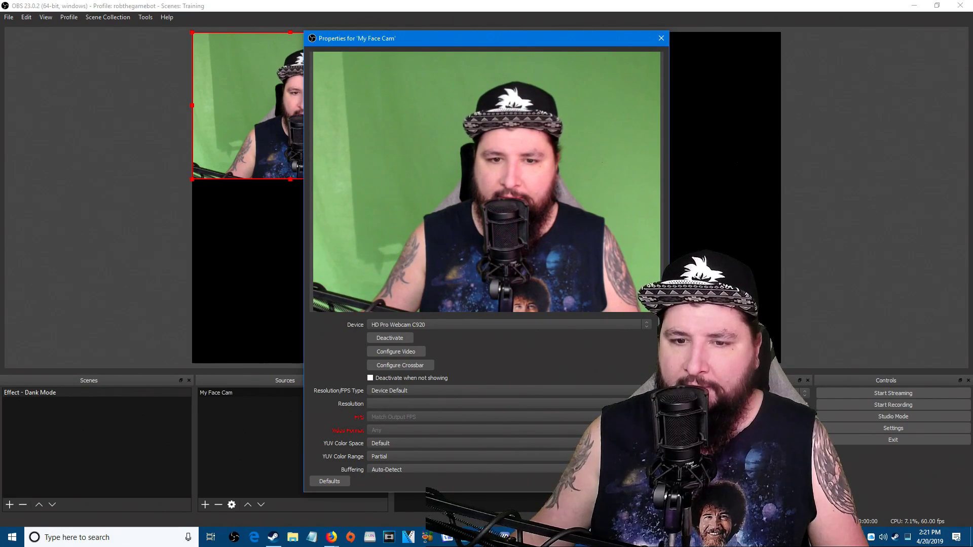
{"action": "left_click", "coordinate": [557, 391]}
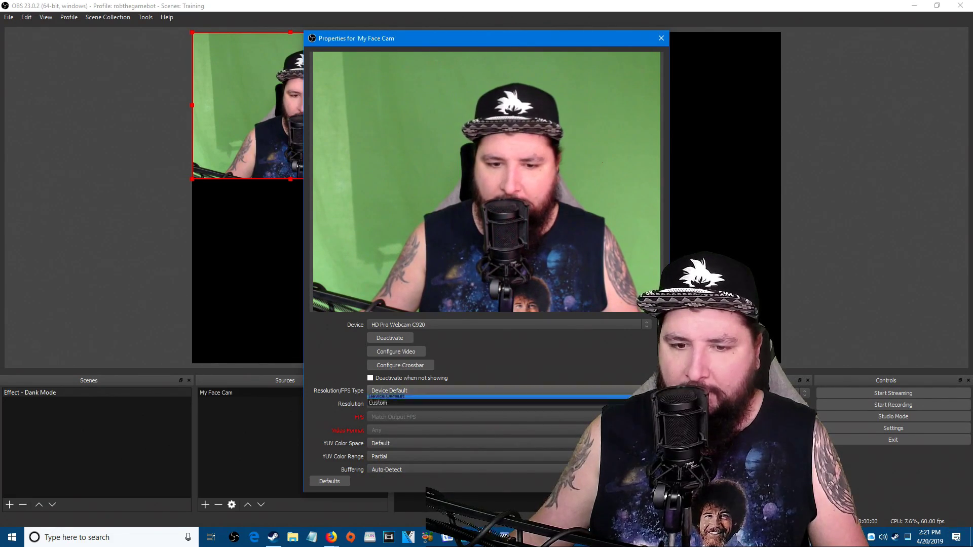
{"action": "left_click", "coordinate": [602, 404]}
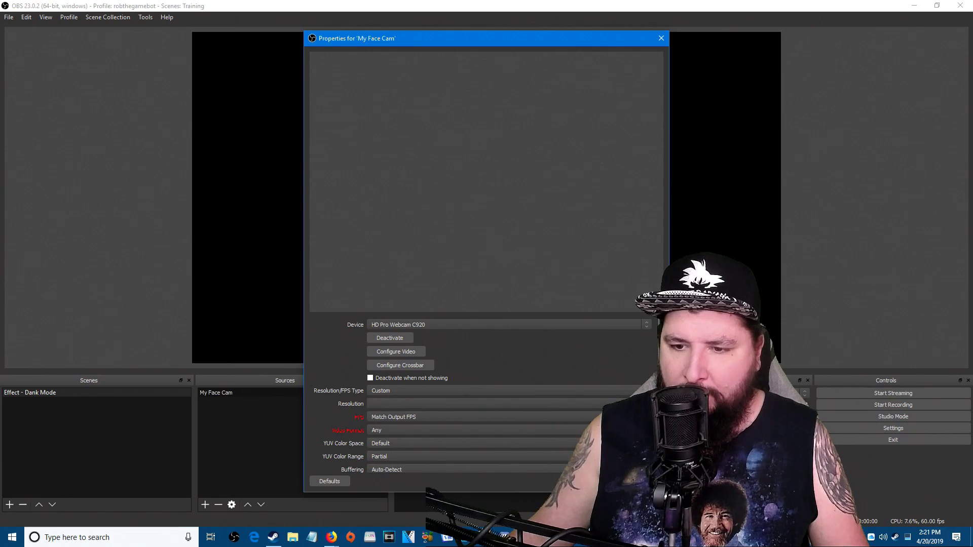
{"action": "left_click", "coordinate": [602, 404]}
{"action": "left_click", "coordinate": [440, 425]}
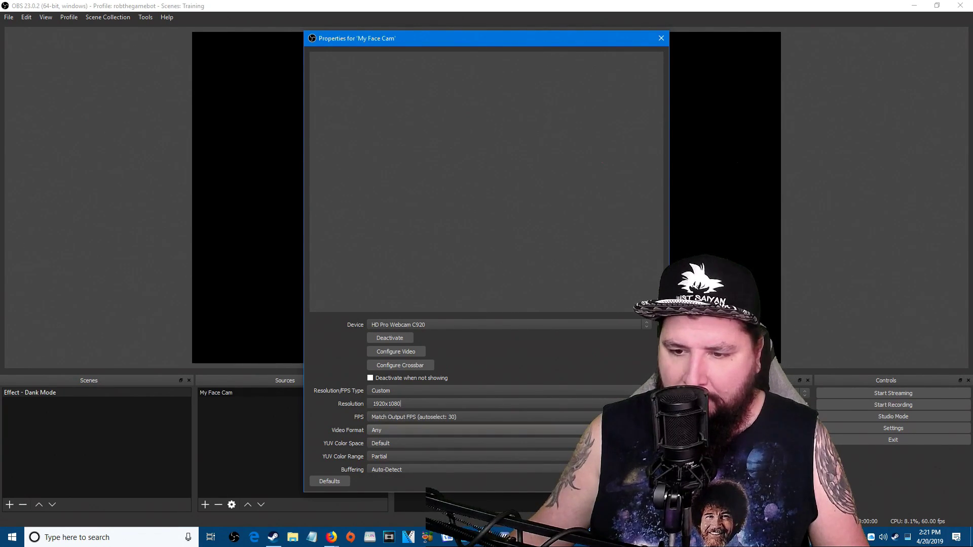
{"action": "left_click", "coordinate": [602, 430]}
{"action": "left_click", "coordinate": [602, 441]}
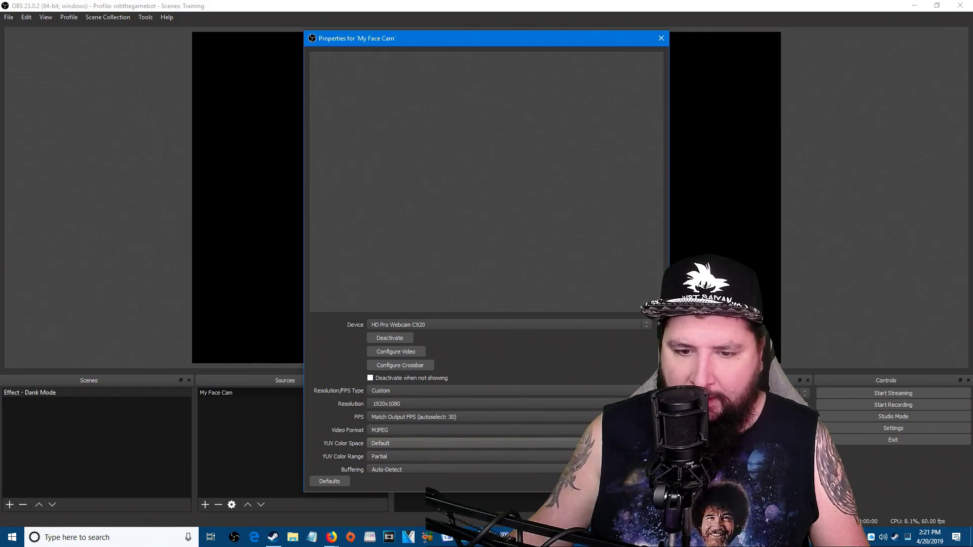
{"action": "key", "text": "Return"}
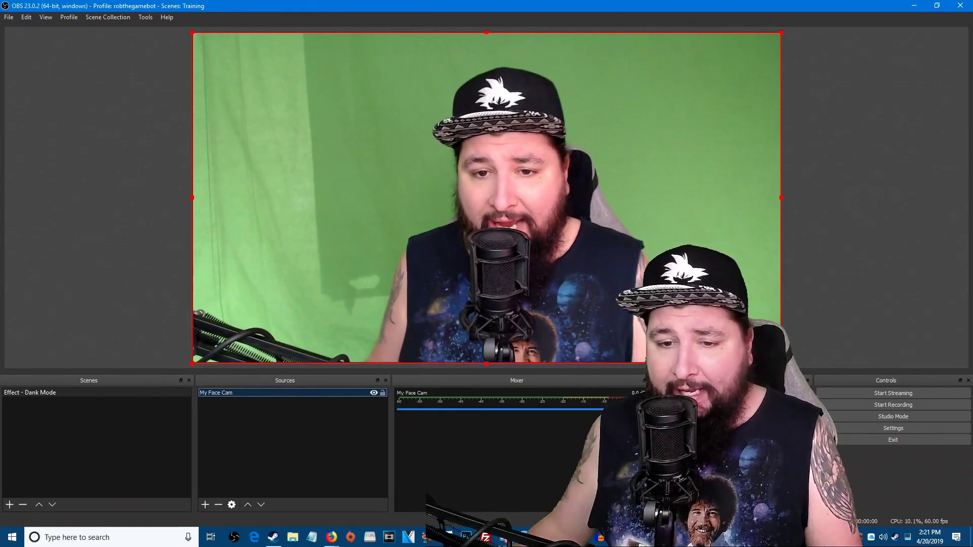
- Add a Chroma Key filter to the My Face Cam source
{"action": "right_click", "coordinate": [228, 392]}
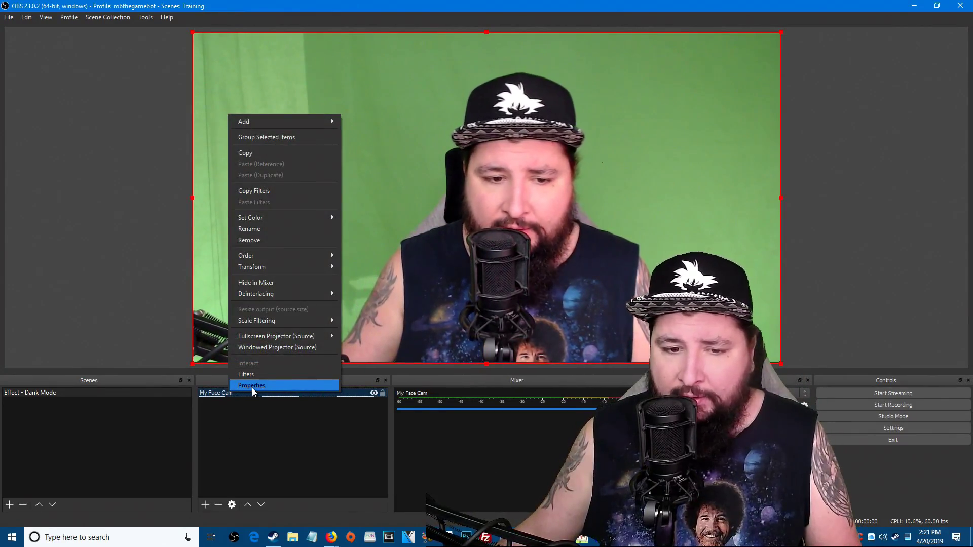
{"action": "left_click", "coordinate": [264, 377]}
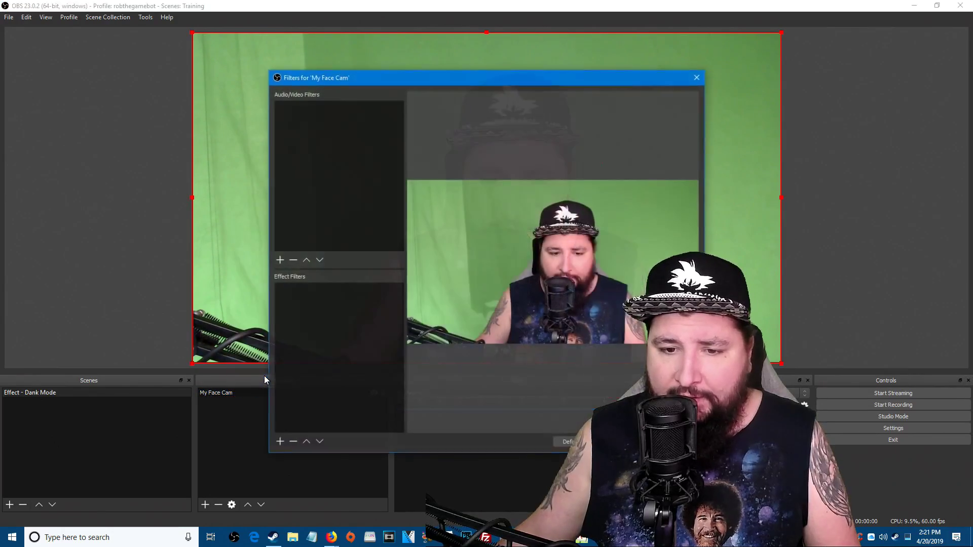
{"action": "left_click", "coordinate": [279, 442]}
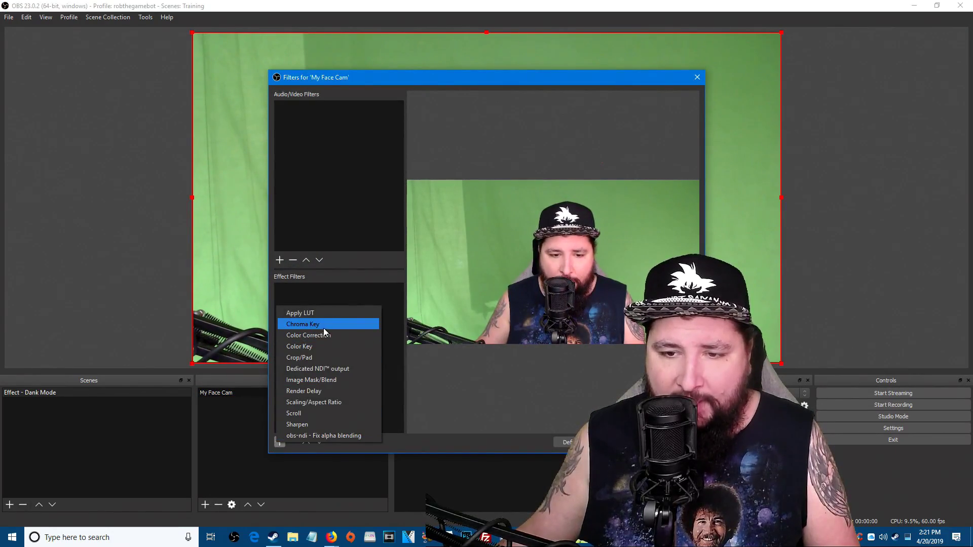
{"action": "left_click", "coordinate": [323, 326]}
{"action": "left_click", "coordinate": [467, 285]}
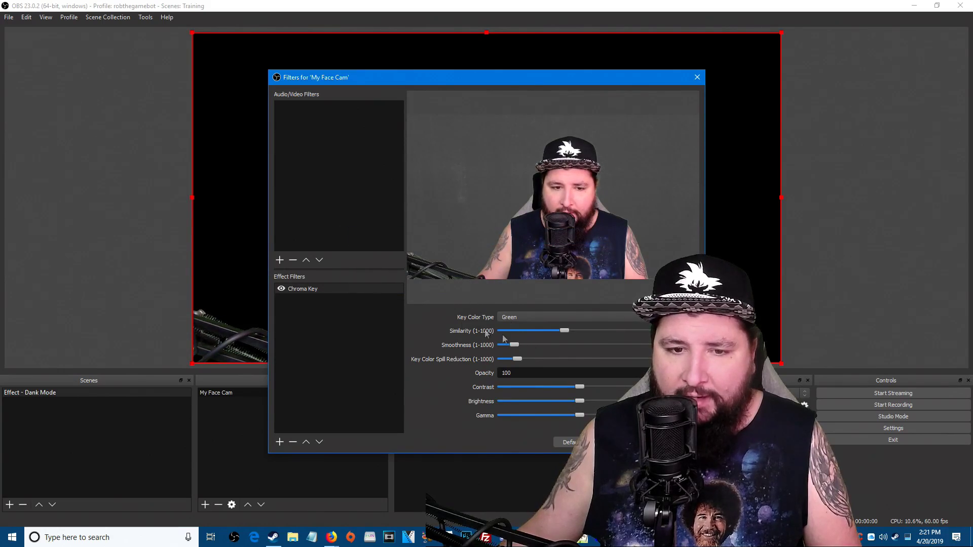
- Set the Chroma Key to a custom key colour sampled from the green screen
{"action": "left_click", "coordinate": [281, 289]}
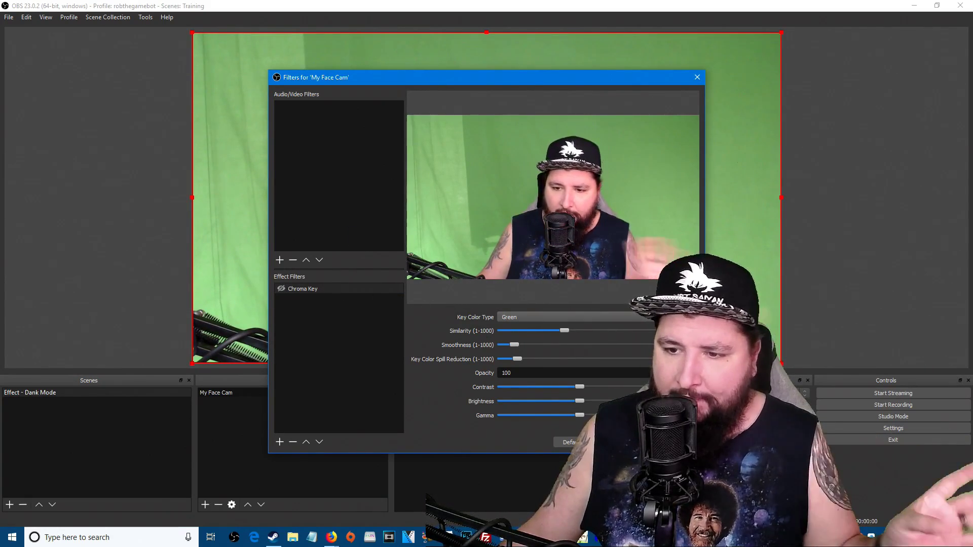
{"action": "left_click", "coordinate": [578, 317]}
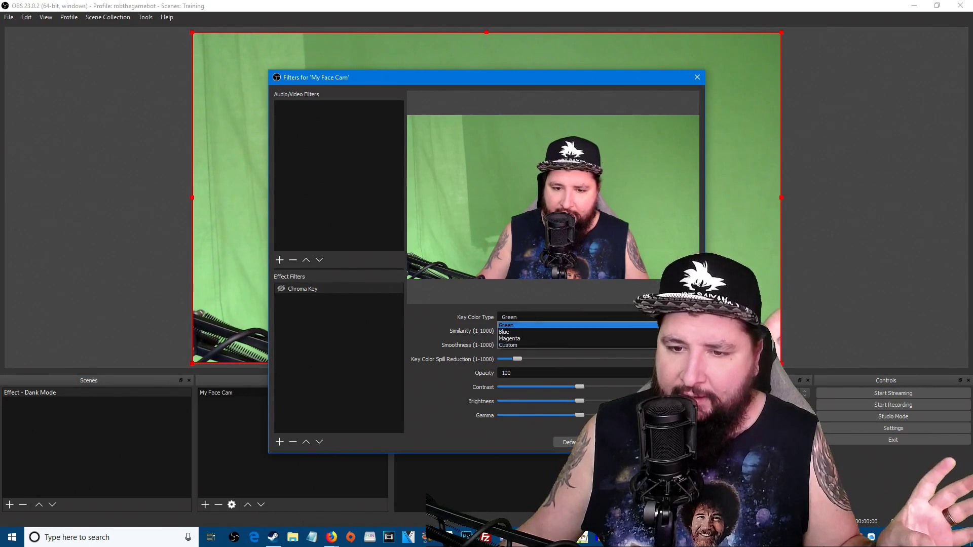
{"action": "left_click", "coordinate": [515, 344]}
{"action": "left_click", "coordinate": [637, 331]}
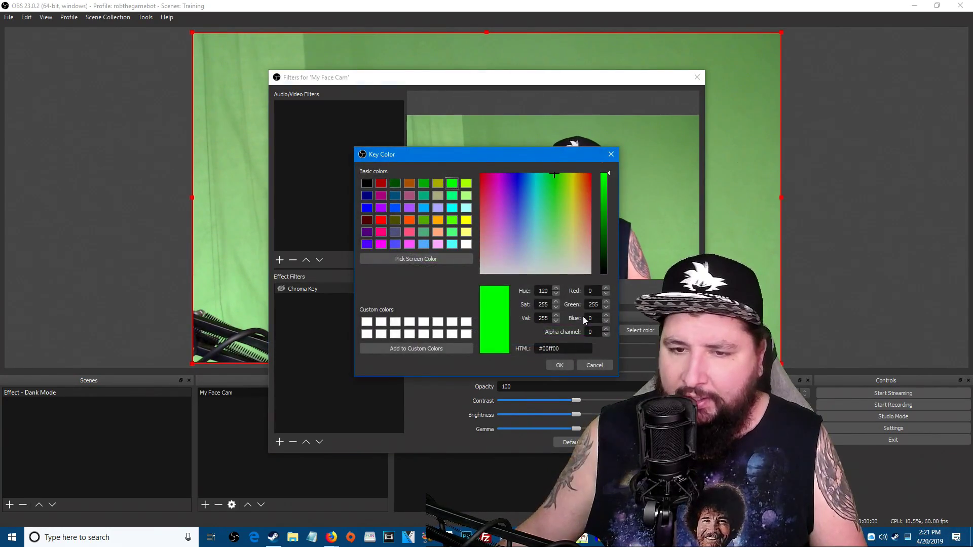
{"action": "left_click", "coordinate": [414, 261]}
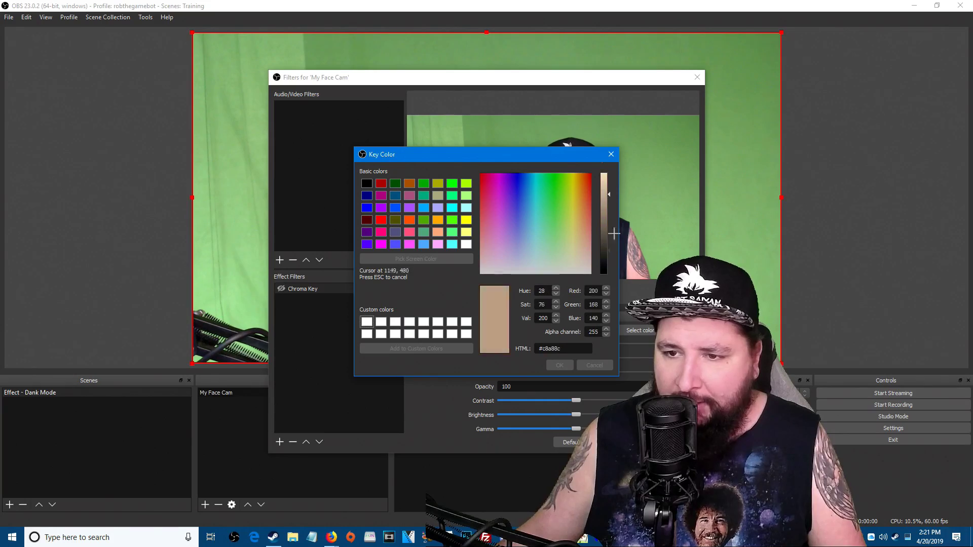
{"action": "left_click", "coordinate": [670, 179]}
{"action": "left_click", "coordinate": [558, 366]}
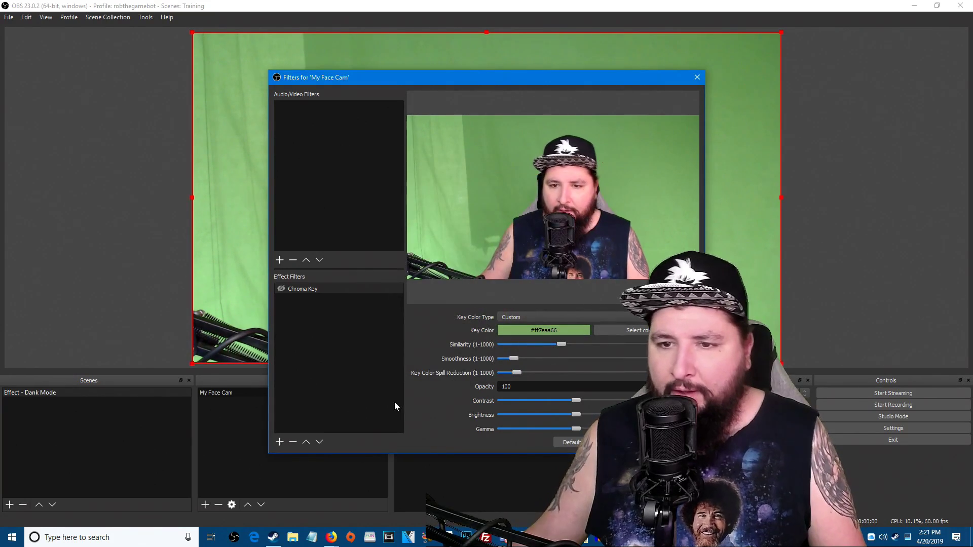
- Re-enable the Chroma Key with smoothness at minimum and similarity lowered
{"action": "left_click", "coordinate": [281, 288]}
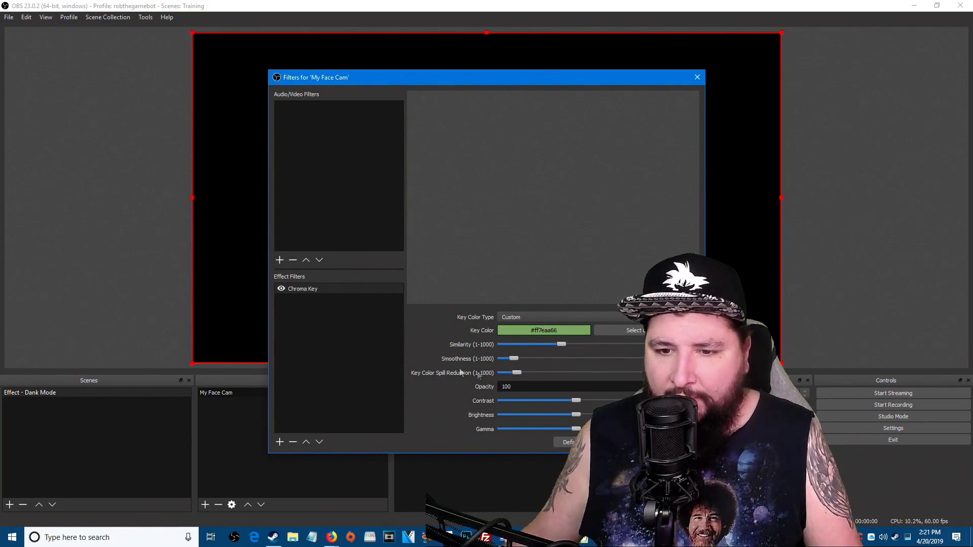
{"action": "left_click_drag", "start_coordinate": [515, 358], "coordinate": [502, 358]}
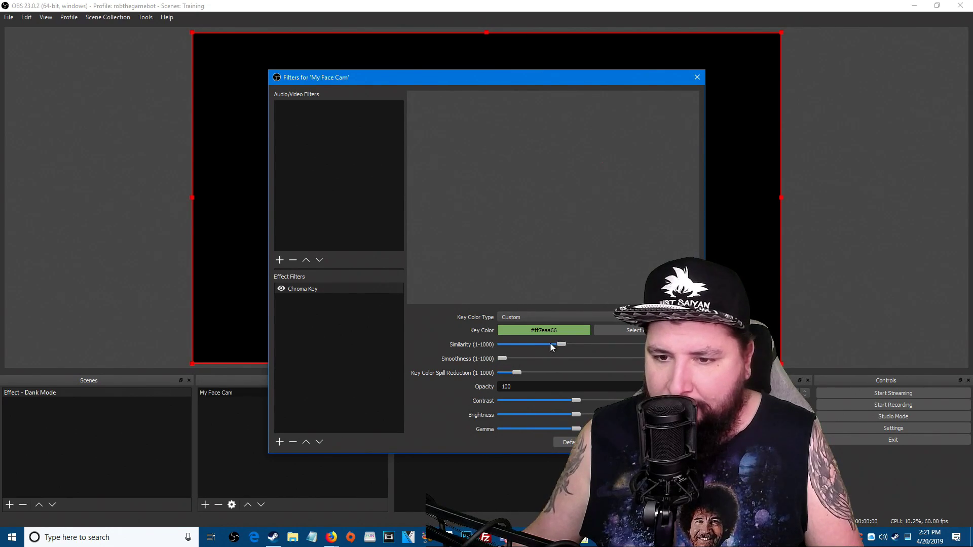
{"action": "left_click_drag", "start_coordinate": [560, 345], "coordinate": [513, 346]}
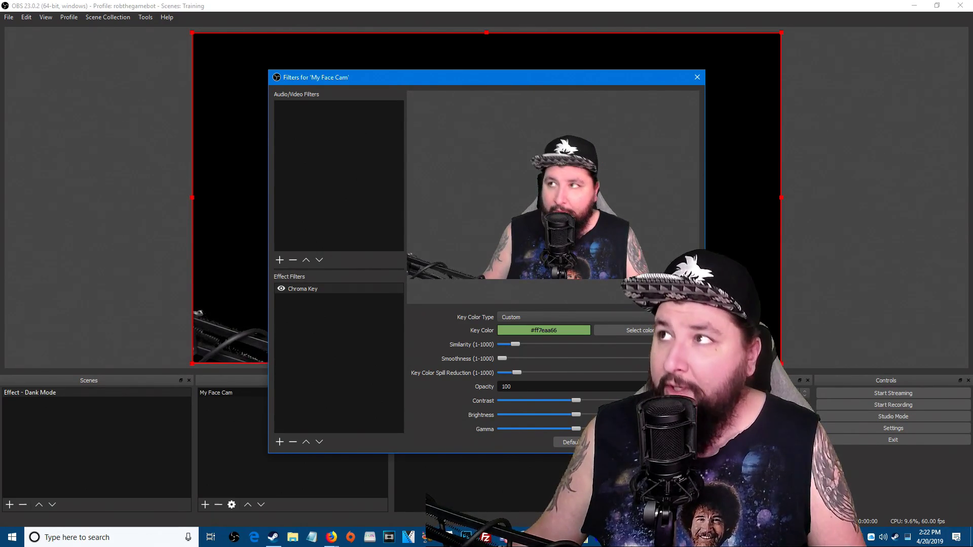
{"action": "key", "text": "Escape"}
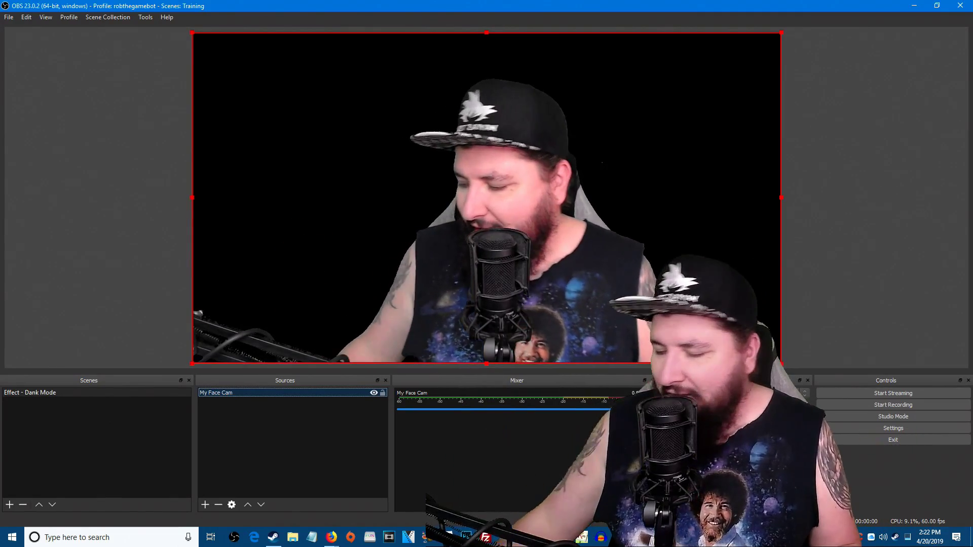
- Open the Filters window of the 'Effect - Dank Mode' scene from the Scenes dock
{"action": "right_click", "coordinate": [47, 393]}
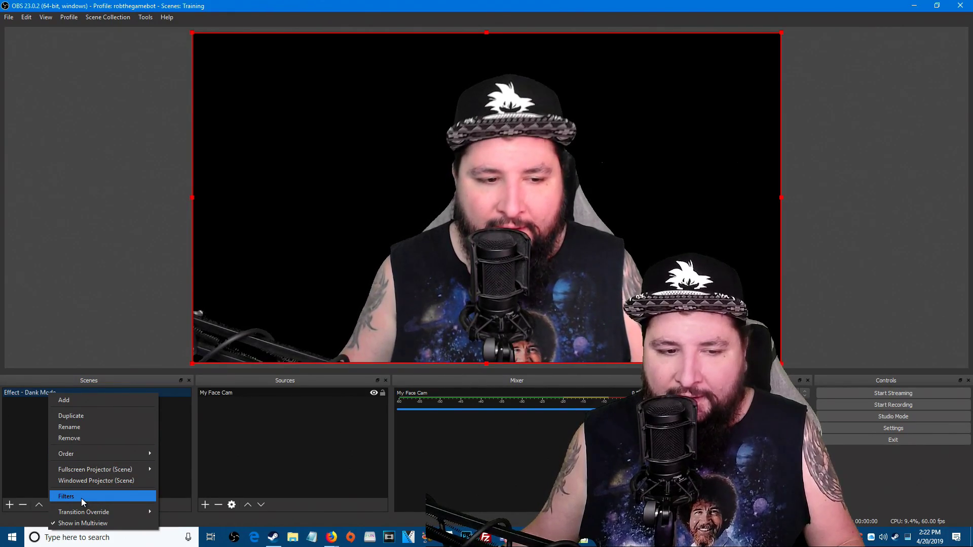
{"action": "right_click", "coordinate": [29, 394]}
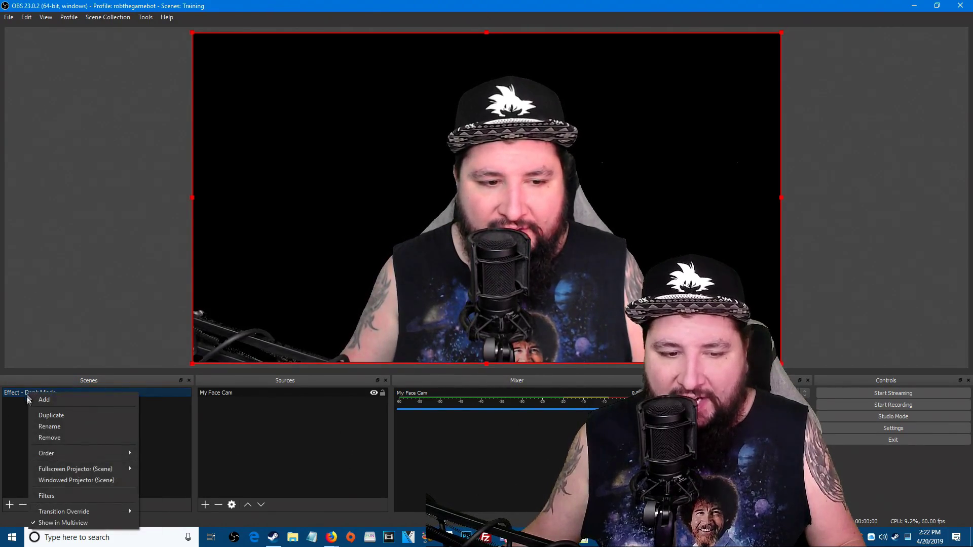
{"action": "left_click", "coordinate": [53, 495]}
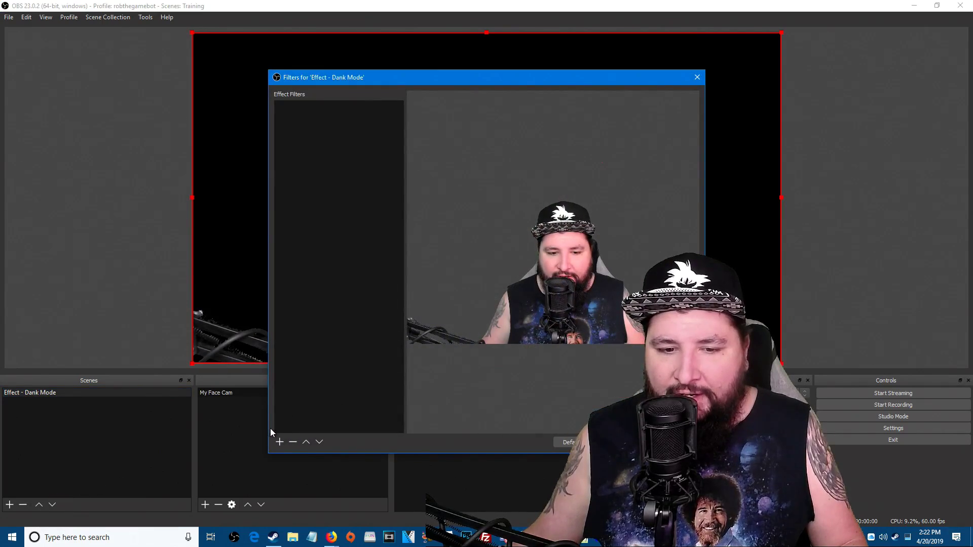
- Add a Color Correction filter to Effect - Dank Mode with brightness turned fully down
{"action": "left_click", "coordinate": [279, 443]}
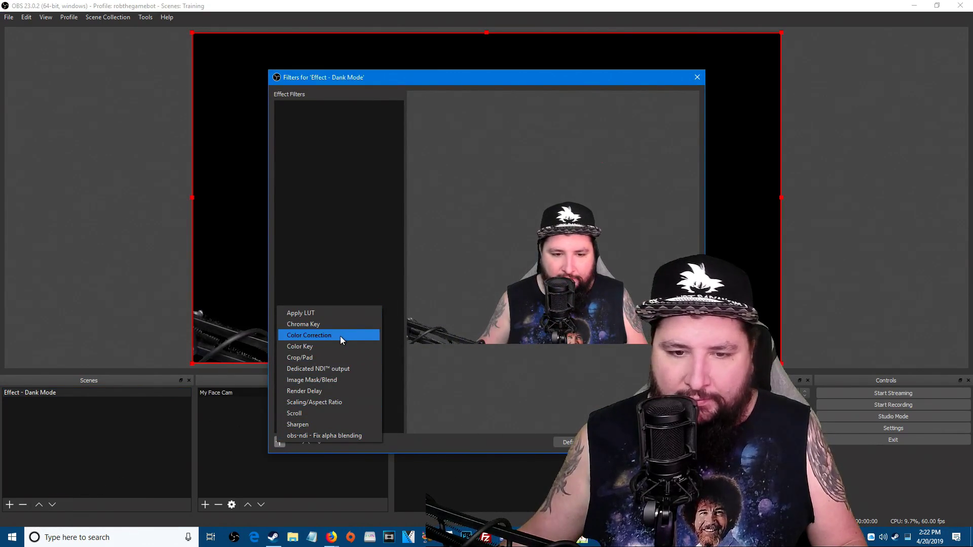
{"action": "left_click", "coordinate": [340, 336]}
{"action": "left_click", "coordinate": [459, 283]}
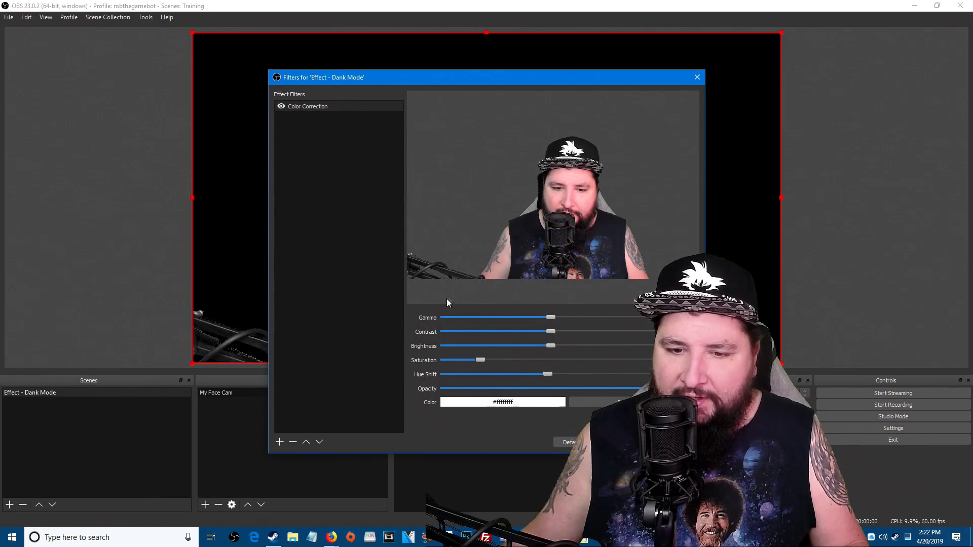
{"action": "left_click_drag", "start_coordinate": [552, 346], "coordinate": [531, 346]}
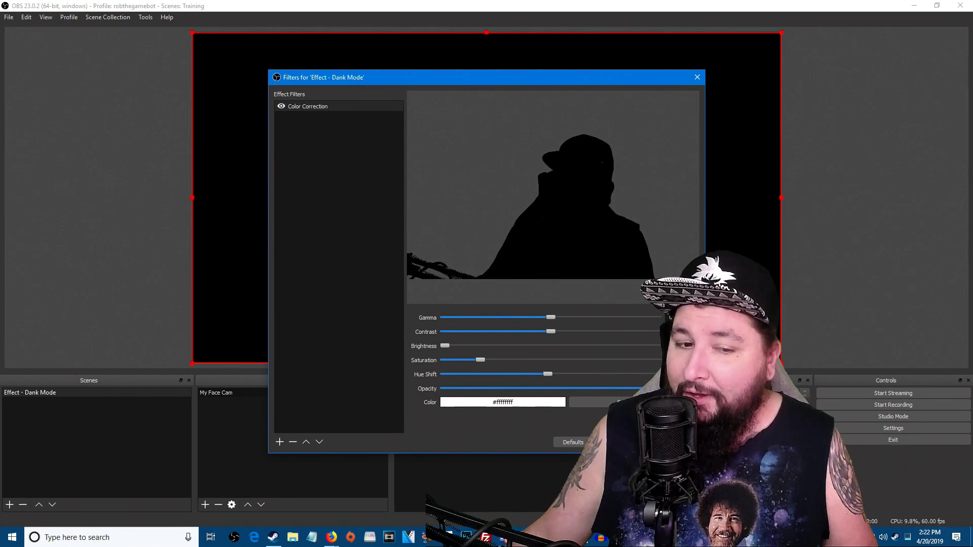
{"action": "key", "text": "Escape"}
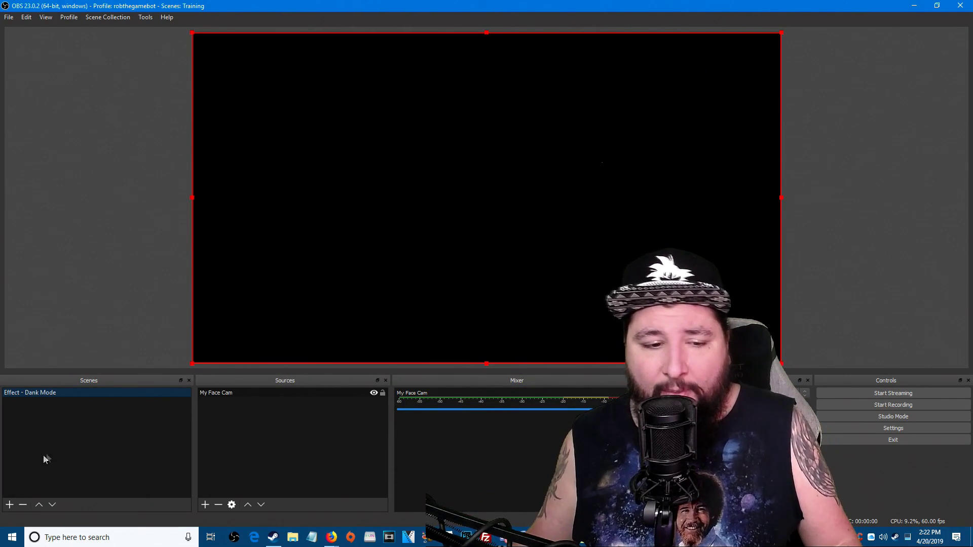
- Create a new scene named 'Dank Stan Mode'
{"action": "left_click", "coordinate": [10, 505]}
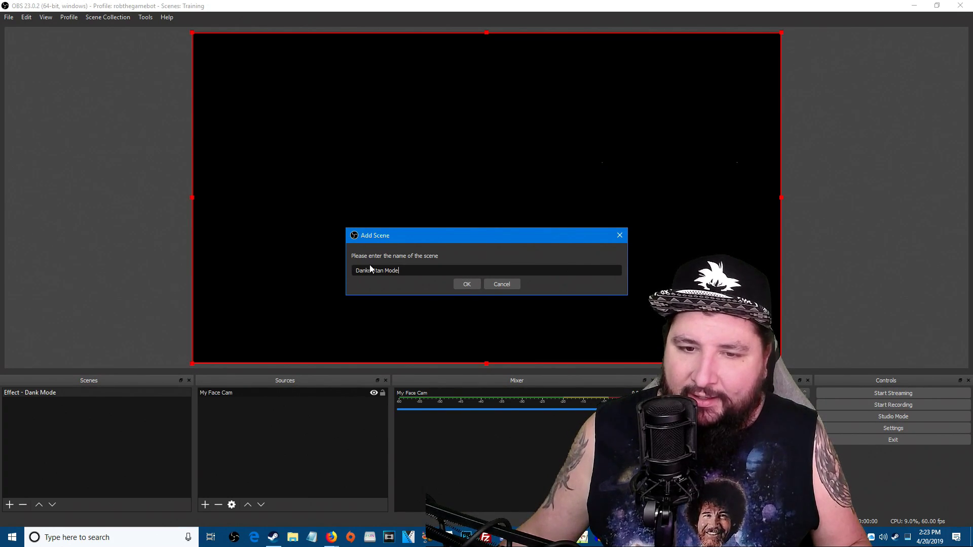
{"action": "key", "text": "BackSpace"}
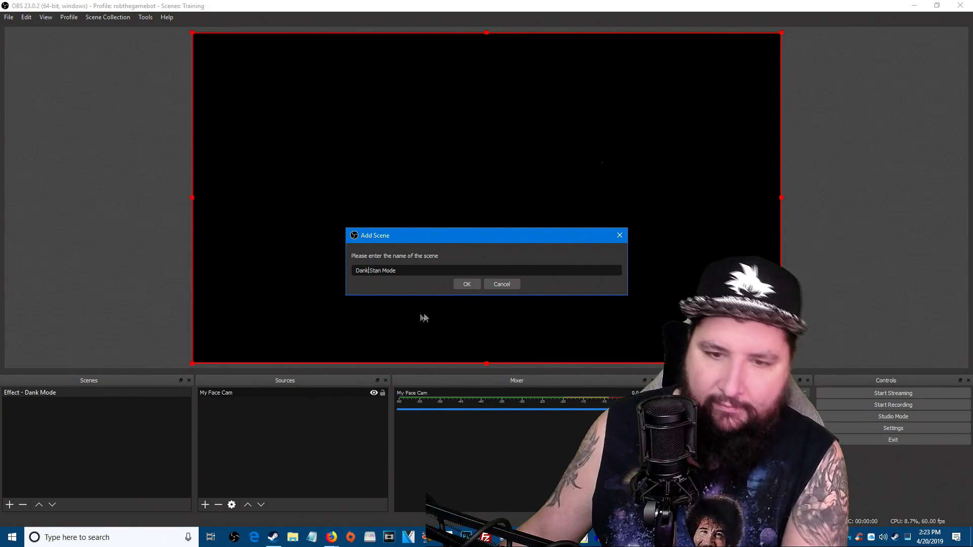
{"action": "left_click", "coordinate": [465, 284]}
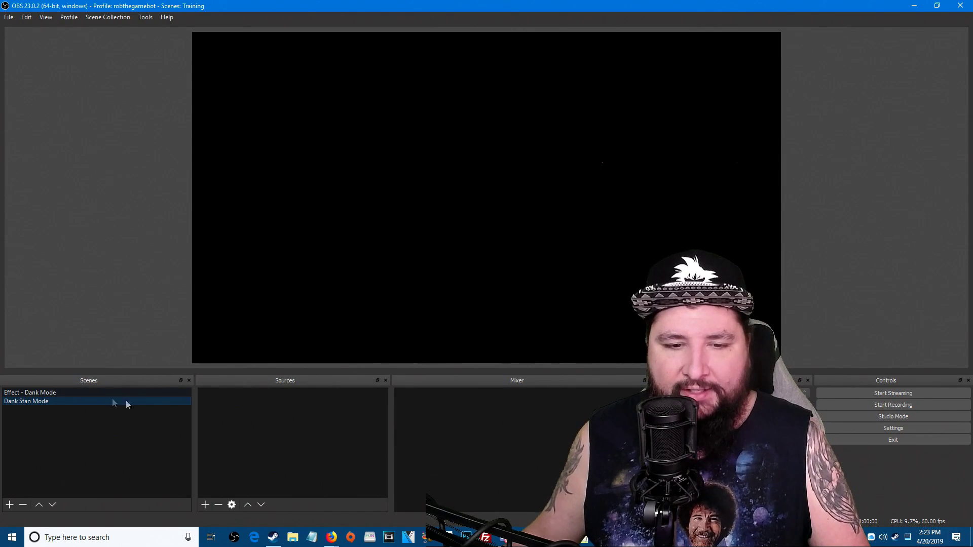
- Add the existing 'Effect - Dank Mode' scene as a source in Dank Stan Mode
{"action": "left_click", "coordinate": [203, 505]}
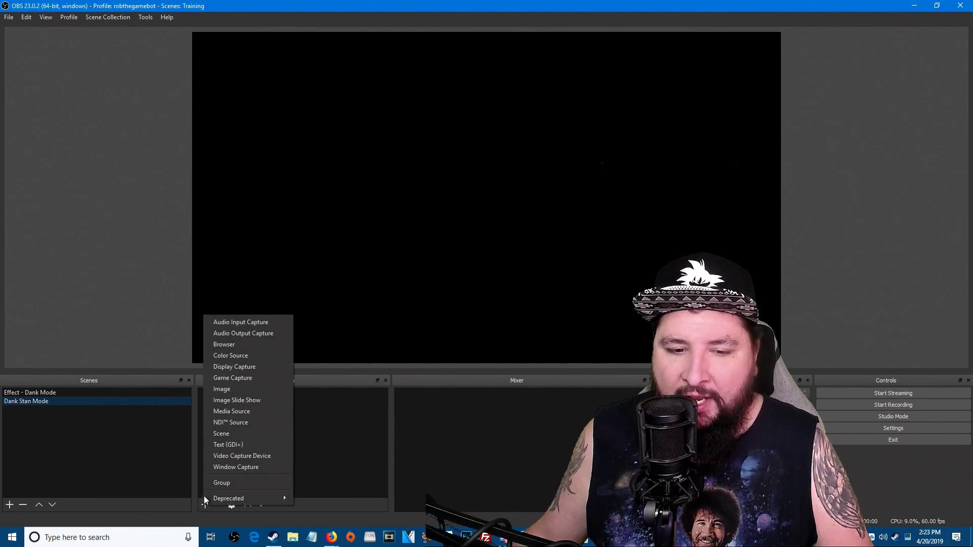
{"action": "left_click", "coordinate": [233, 433]}
{"action": "left_click", "coordinate": [424, 227]}
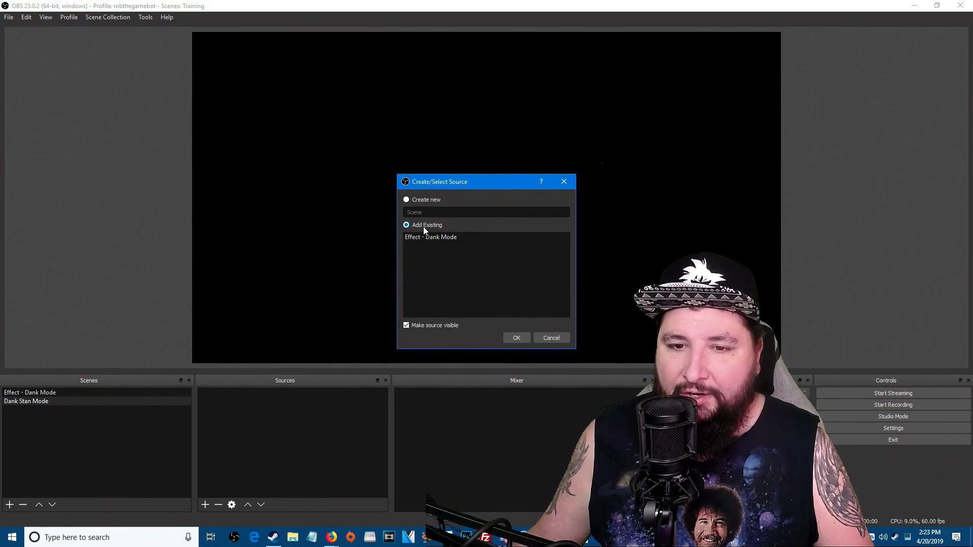
{"action": "left_click", "coordinate": [516, 337]}
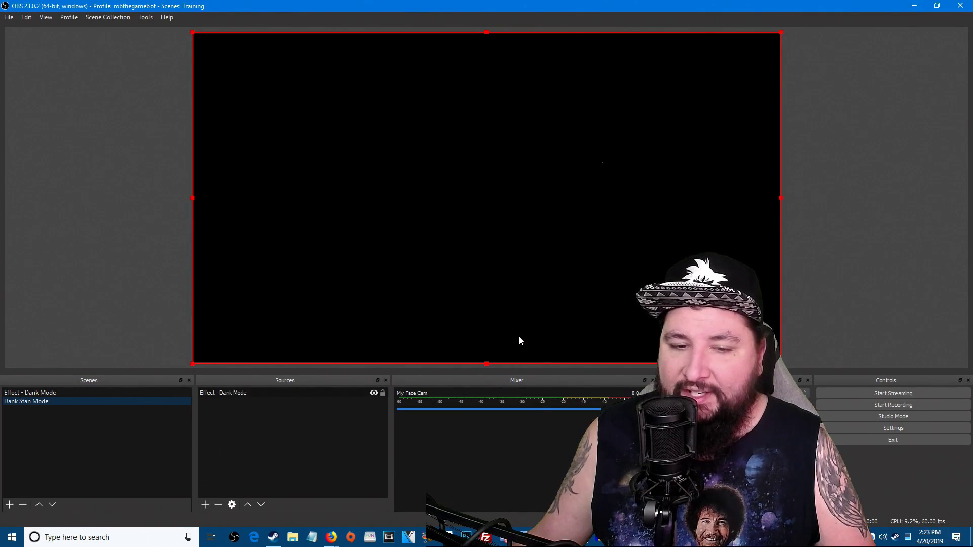
{"action": "left_click", "coordinate": [205, 504]}
- Add an Image source showing image0.jpg from the Downloads folder
{"action": "left_click", "coordinate": [270, 384]}
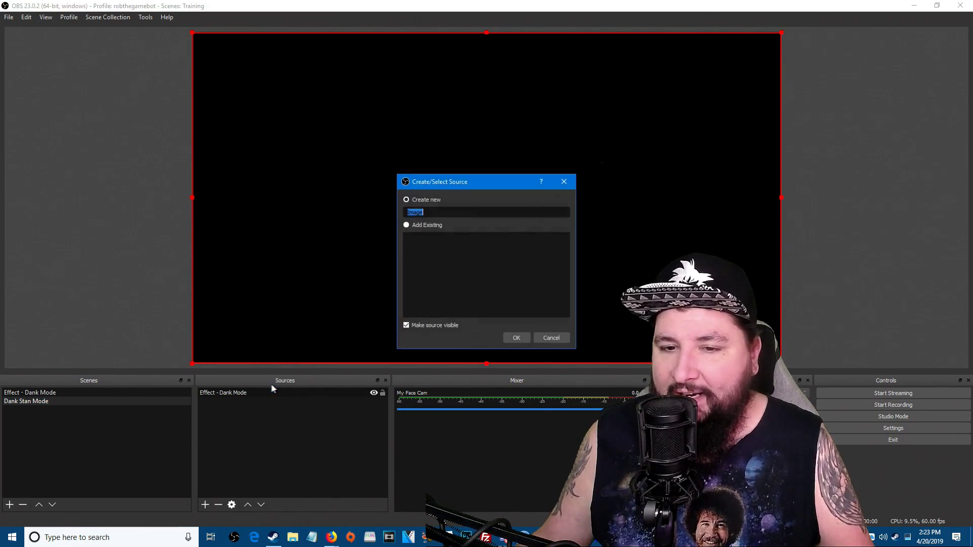
{"action": "left_click", "coordinate": [516, 338]}
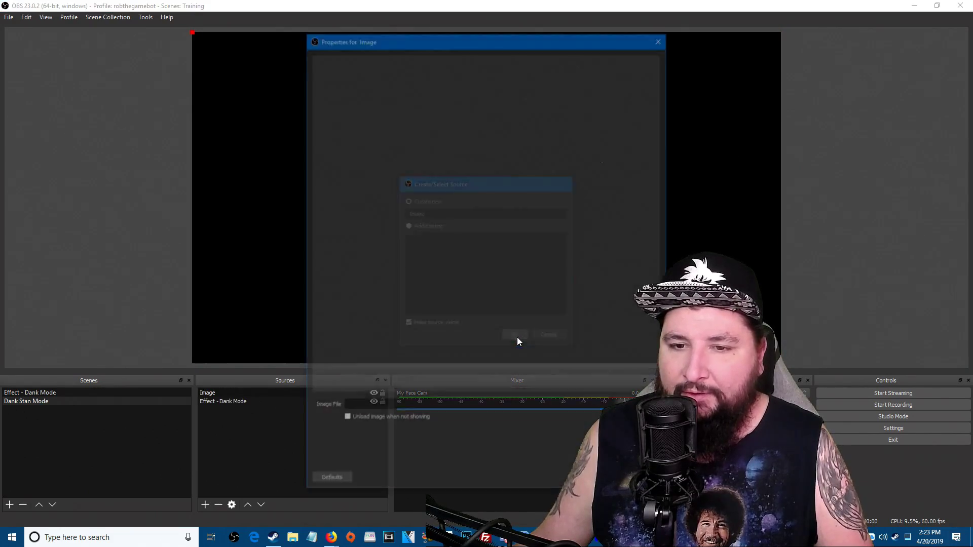
{"action": "left_click", "coordinate": [640, 404]}
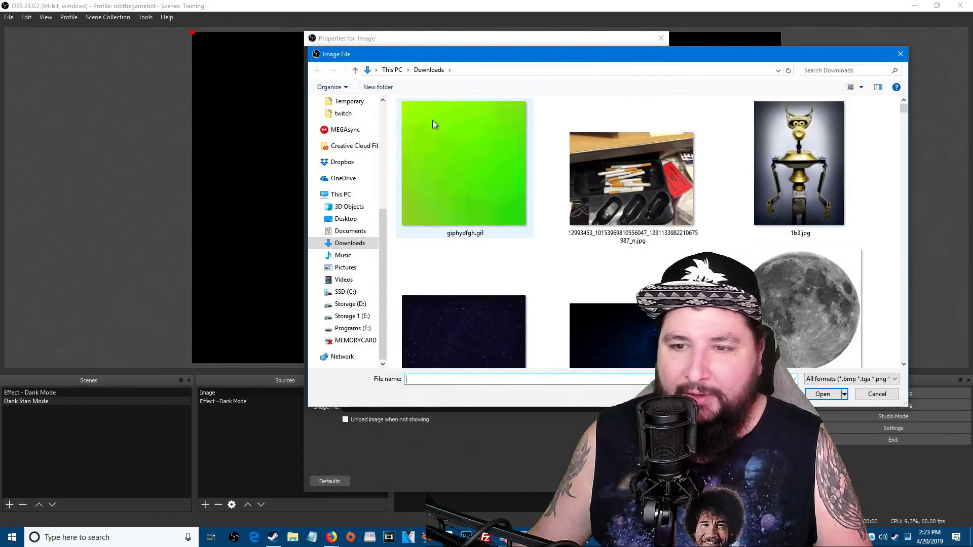
{"action": "scroll", "coordinate": [634, 170], "scroll_direction": "down", "scroll_amount": 10}
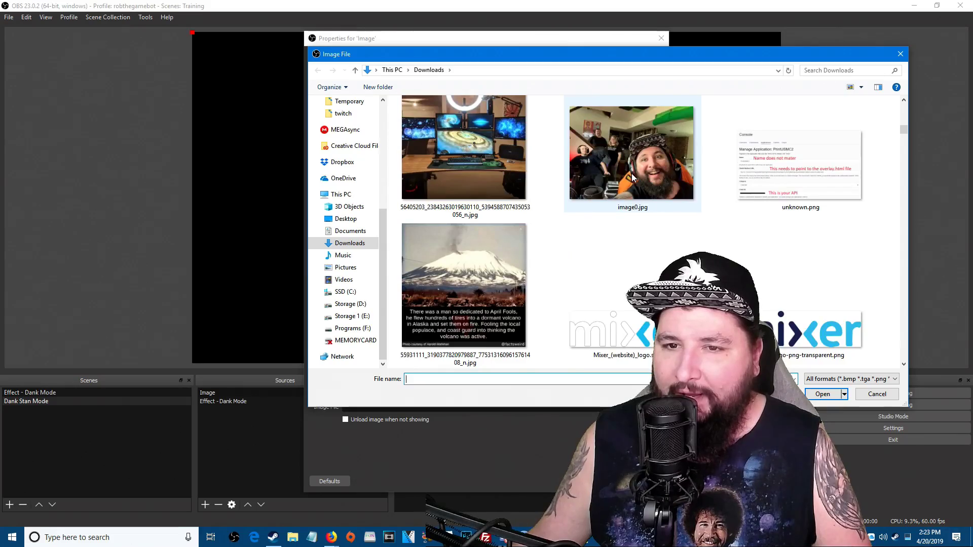
{"action": "scroll", "coordinate": [632, 177], "scroll_direction": "up", "scroll_amount": 3}
{"action": "left_click", "coordinate": [626, 296]}
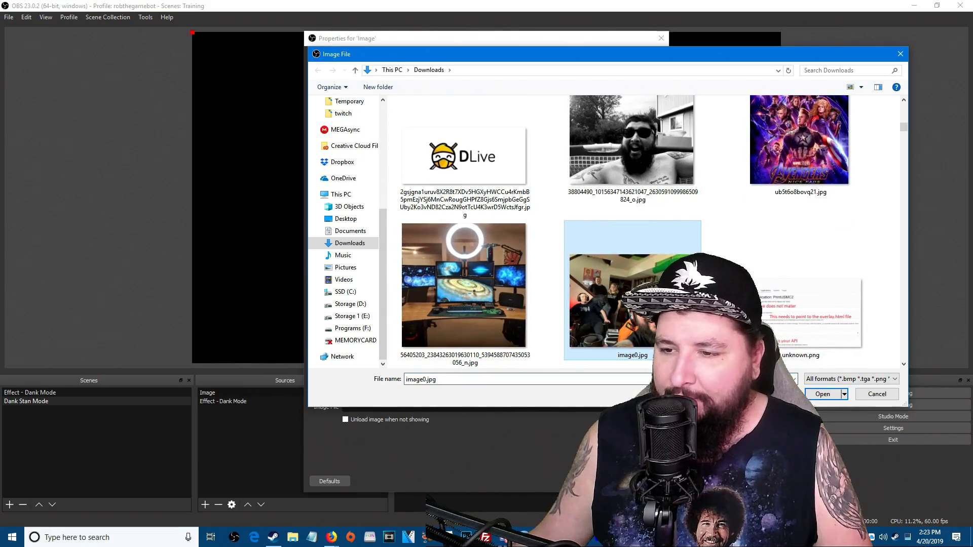
{"action": "left_click", "coordinate": [826, 394]}
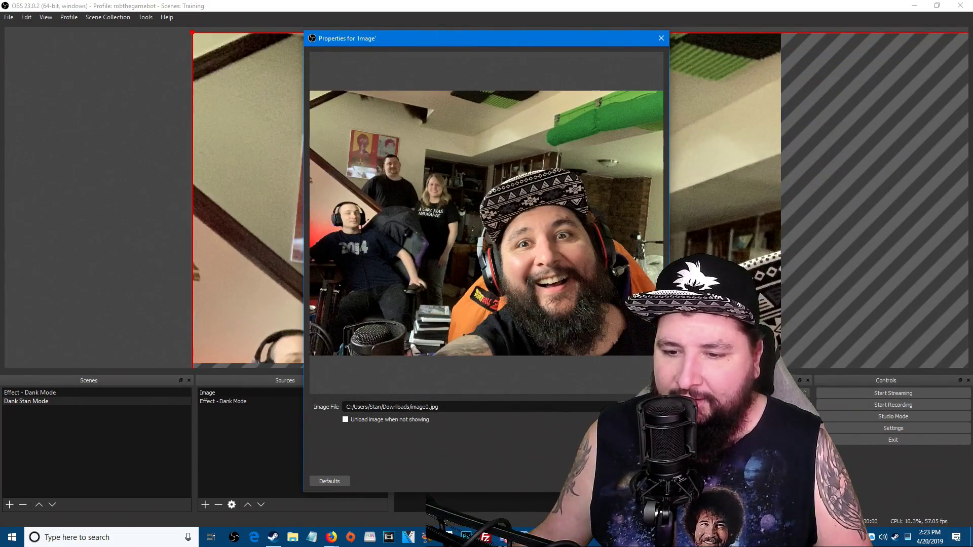
{"action": "left_click", "coordinate": [598, 481]}
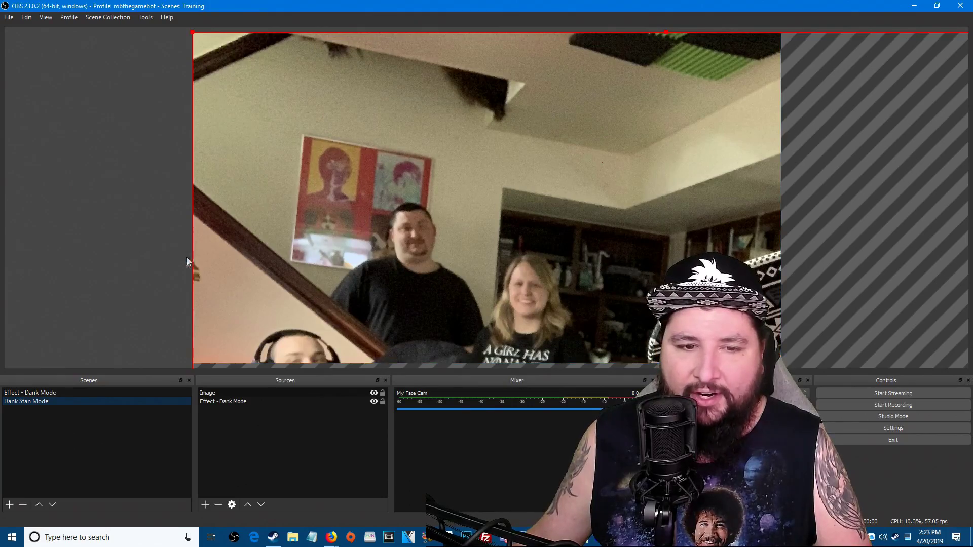
- Resize the photo to fill the canvas and layer it beneath Effect - Dank Mode
{"action": "left_click_drag", "start_coordinate": [191, 33], "coordinate": [375, 95]}
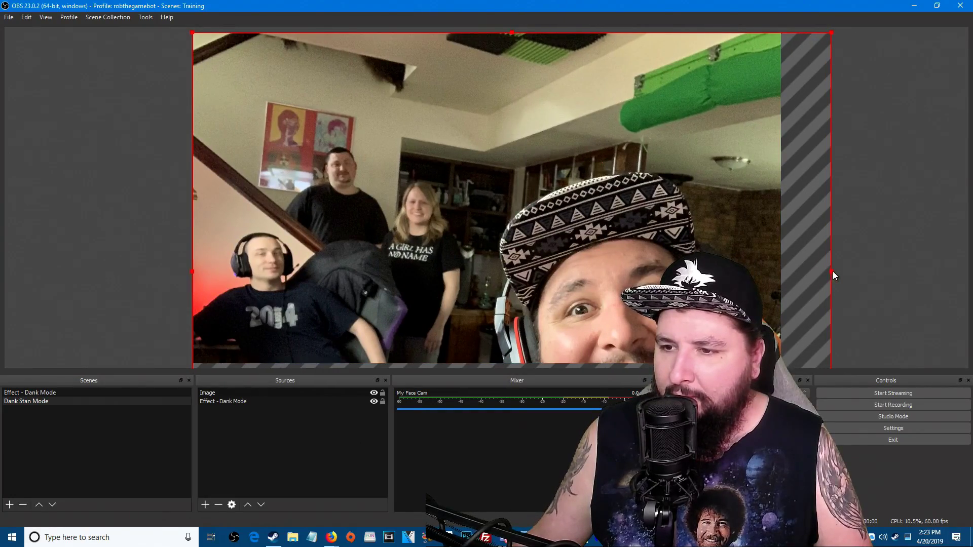
{"action": "left_click_drag", "start_coordinate": [832, 271], "coordinate": [771, 264]}
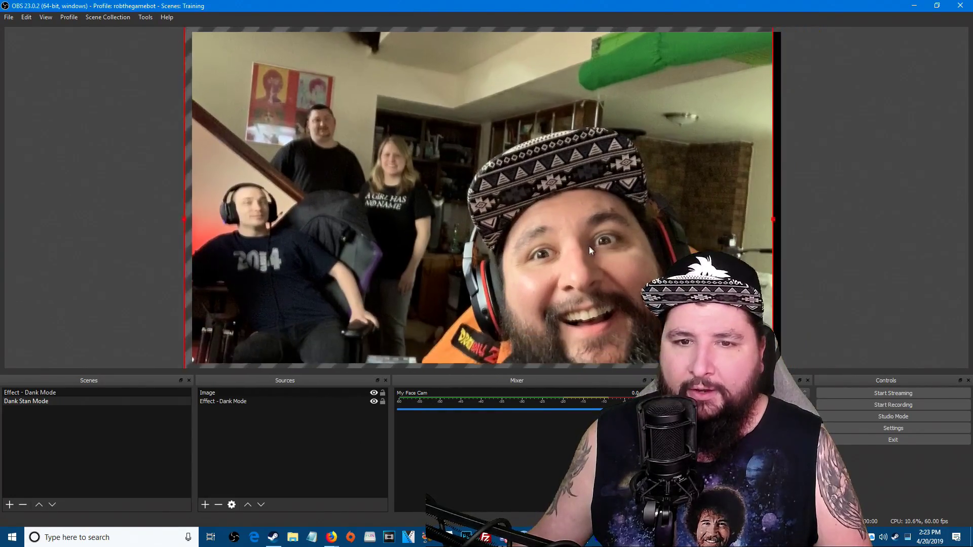
{"action": "left_click_drag", "start_coordinate": [589, 245], "coordinate": [594, 219]}
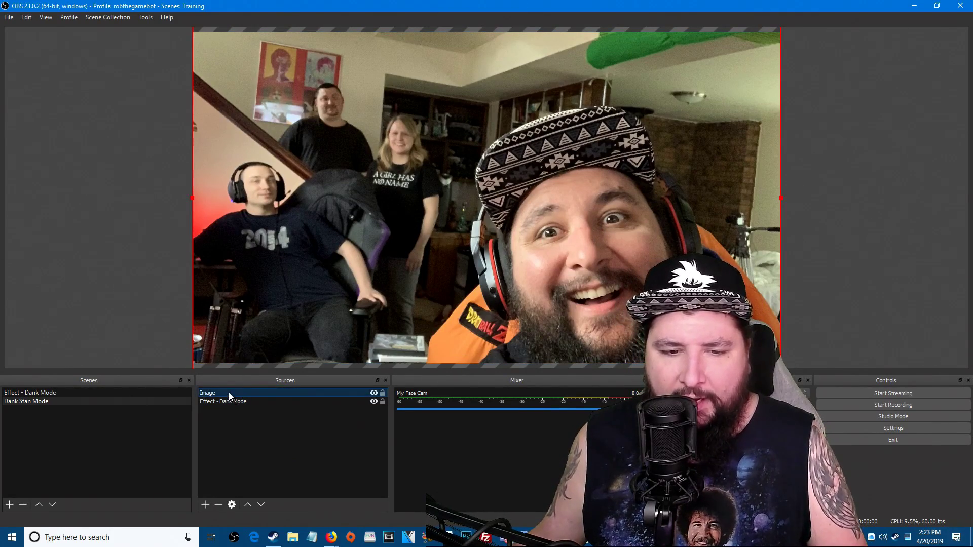
{"action": "left_click_drag", "start_coordinate": [230, 394], "coordinate": [229, 403]}
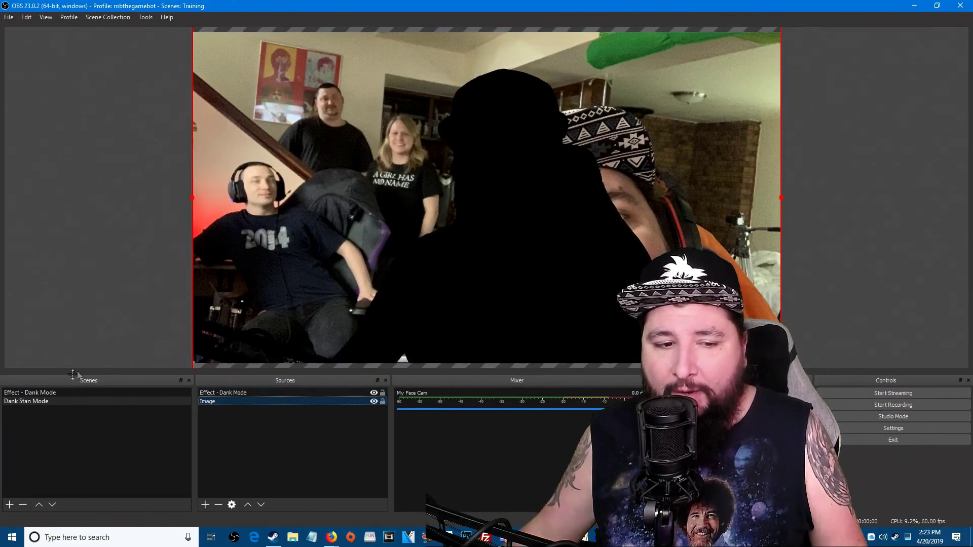
{"action": "left_click", "coordinate": [41, 394]}
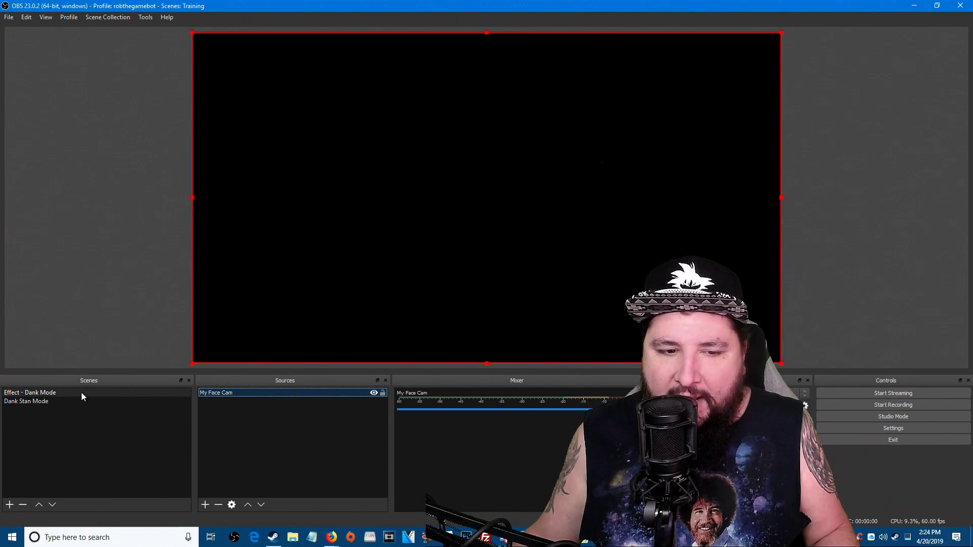
- Inspect the Color Correction filter on Effect - Dank Mode, then switch back to Dank Stan Mode
{"action": "right_click", "coordinate": [54, 395]}
{"action": "left_click", "coordinate": [90, 499]}
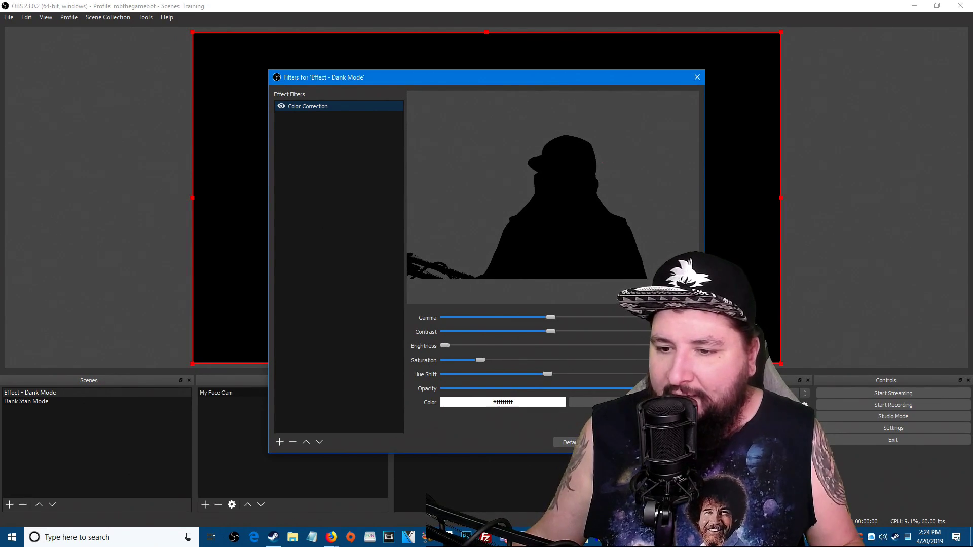
{"action": "key", "text": "Escape"}
{"action": "left_click", "coordinate": [59, 401]}
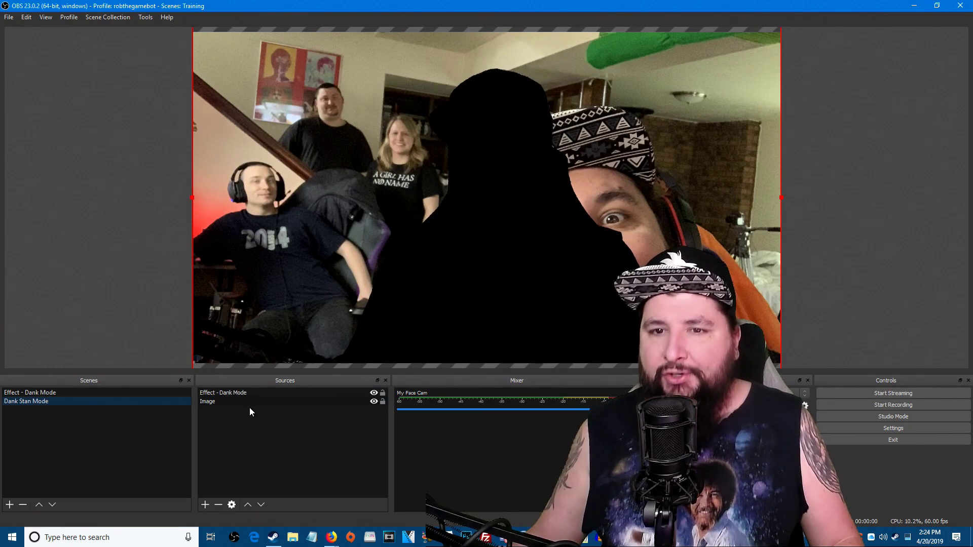
{"action": "left_click", "coordinate": [244, 396]}
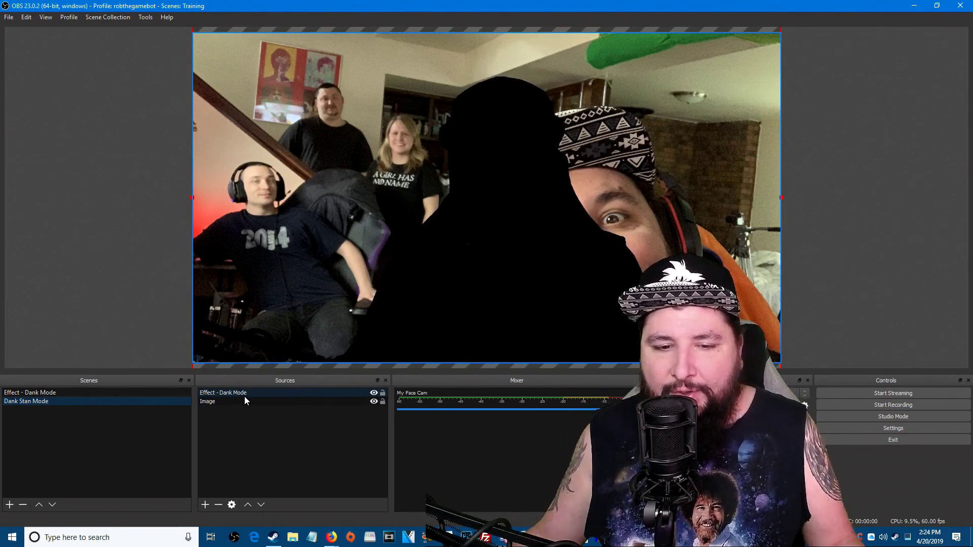
{"action": "left_click", "coordinate": [244, 396]}
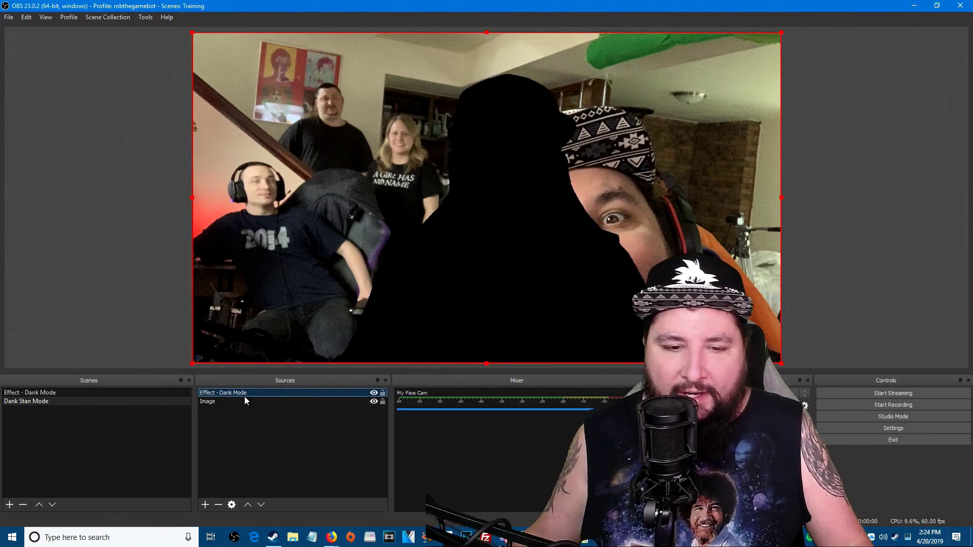